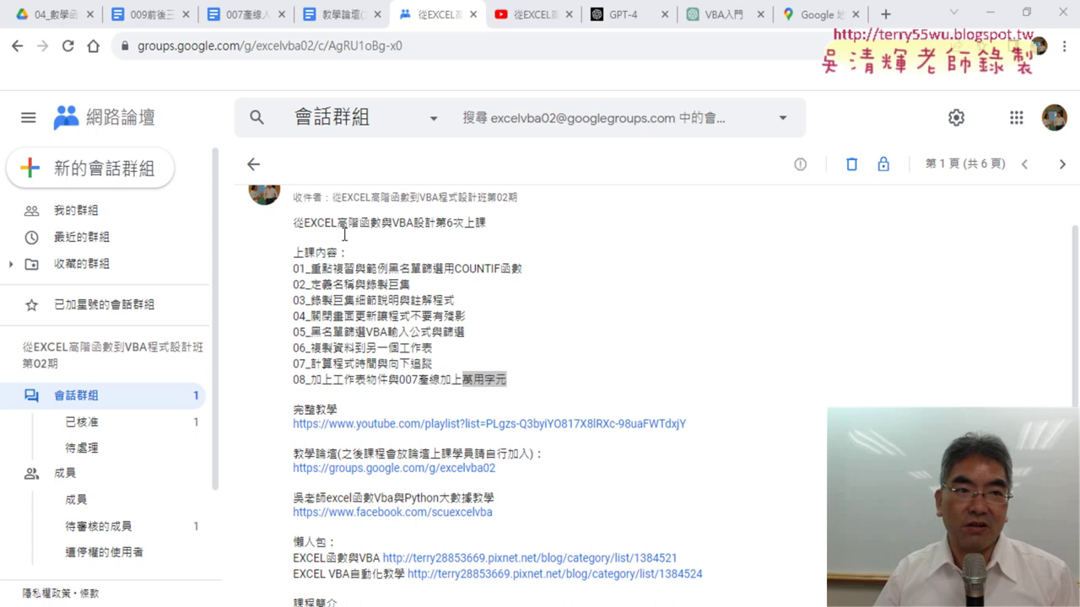
Step: Switch from Google Groups to the 007產線人員工資之和.docx notes document
{"action": "left_click", "coordinate": [245, 14]}
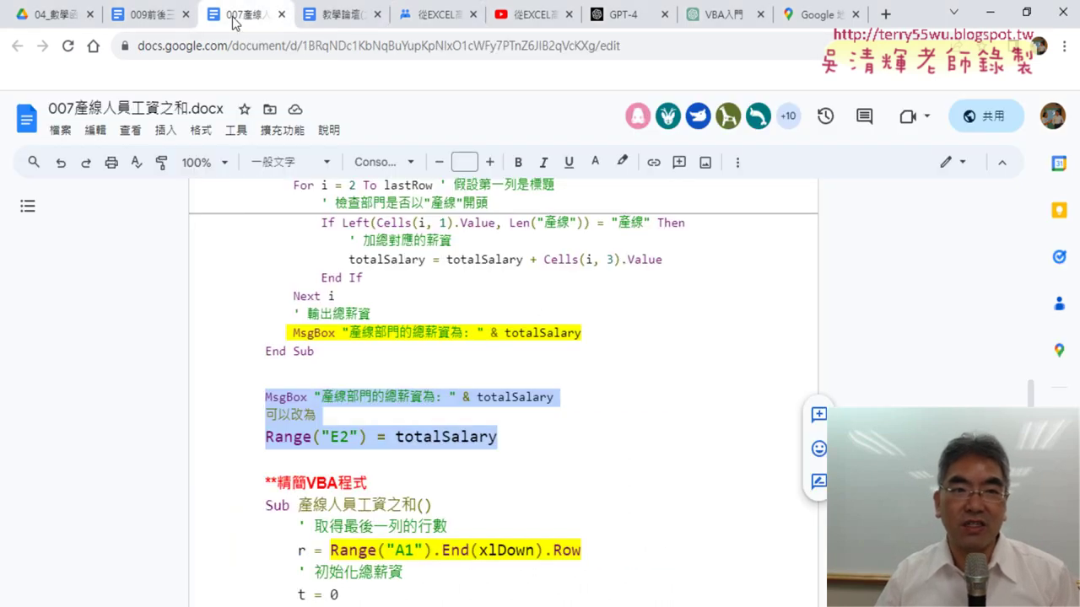
Step: Return to the top of the notes and select the first Sub 產線人員工資之和 code block
{"action": "scroll", "coordinate": [465, 377], "scroll_direction": "down", "scroll_amount": 3}
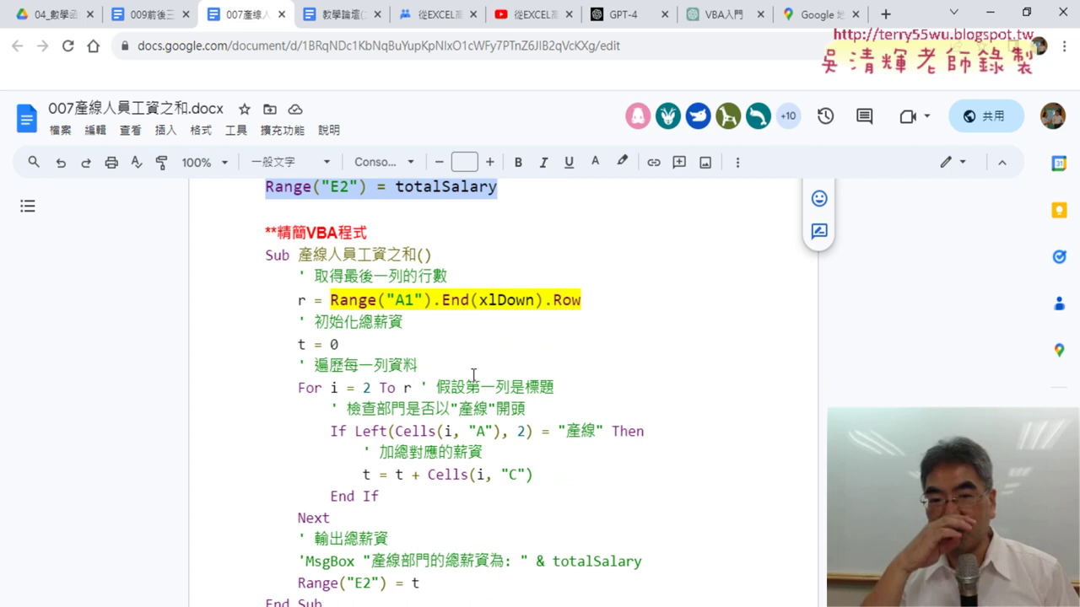
{"action": "scroll", "coordinate": [489, 379], "scroll_direction": "up", "scroll_amount": 2}
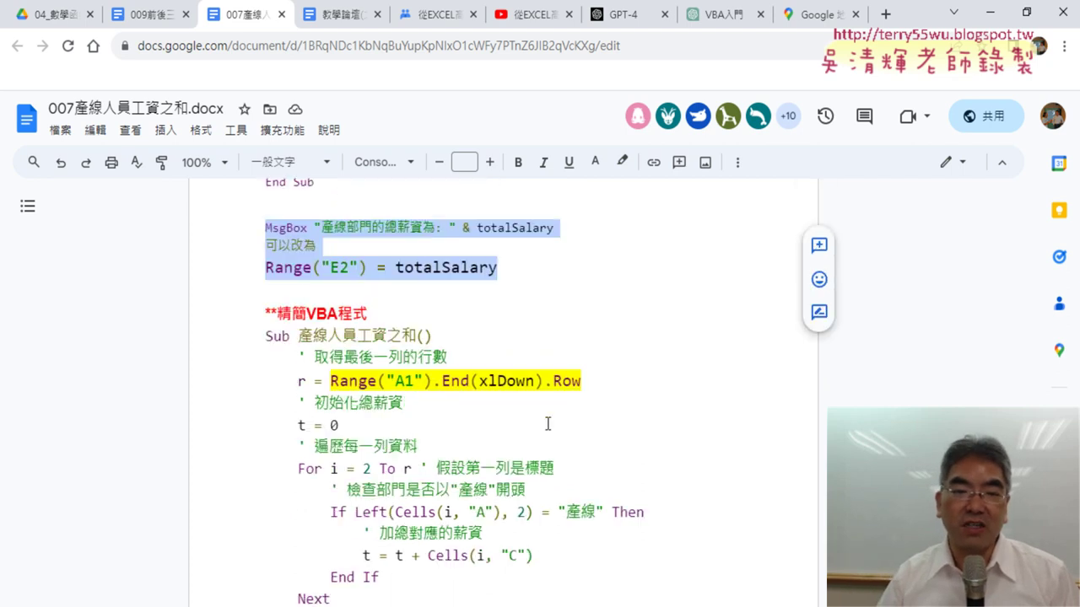
{"action": "scroll", "coordinate": [549, 424], "scroll_direction": "up", "scroll_amount": 8}
{"action": "scroll", "coordinate": [573, 431], "scroll_direction": "up", "scroll_amount": 3}
{"action": "scroll", "coordinate": [574, 431], "scroll_direction": "up", "scroll_amount": 2}
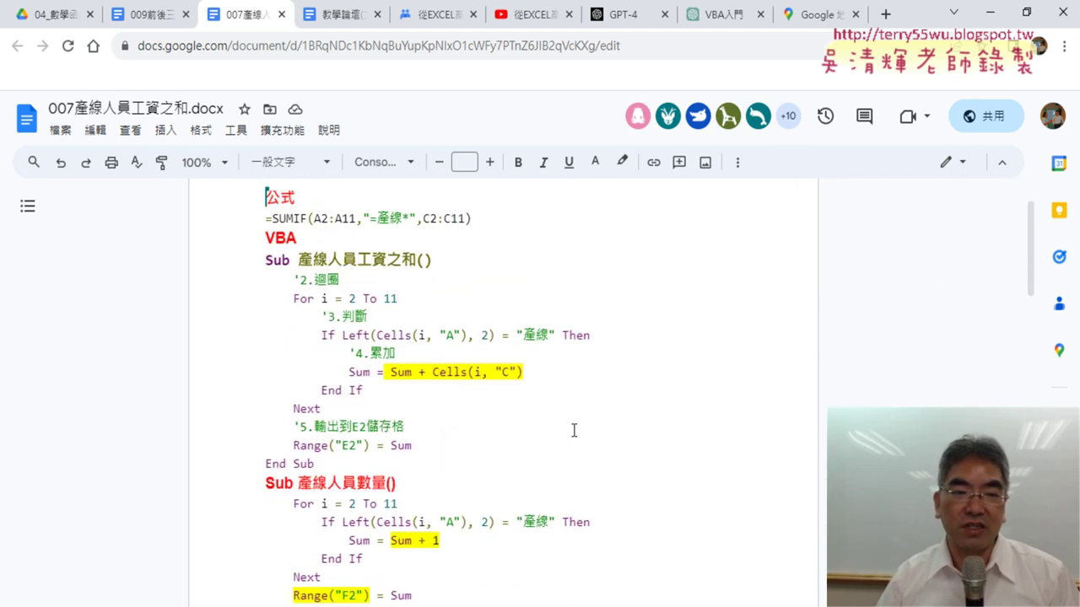
{"action": "scroll", "coordinate": [446, 535], "scroll_direction": "down", "scroll_amount": 1}
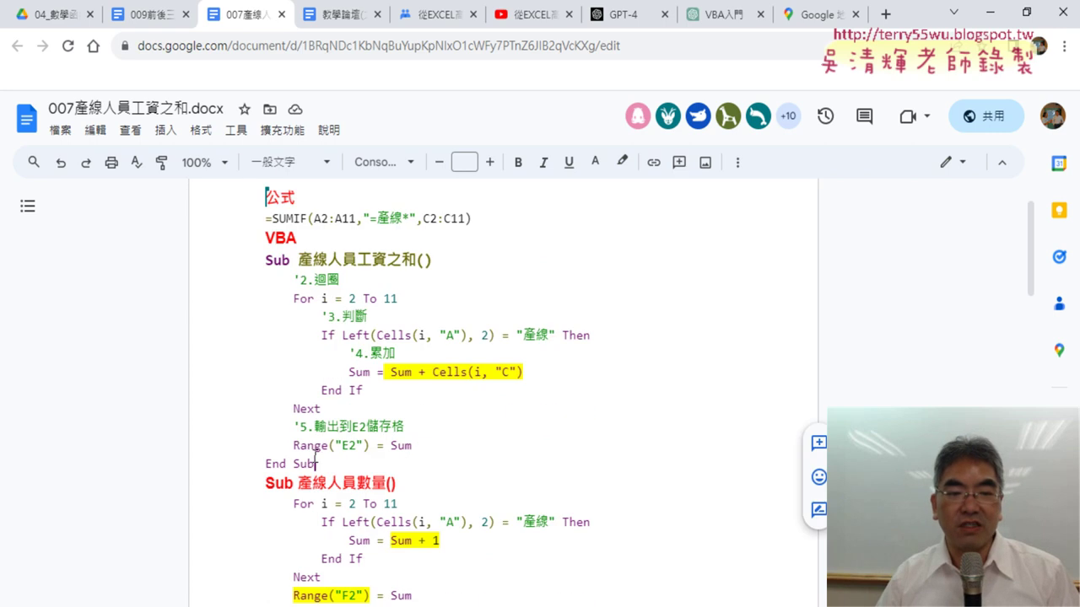
{"action": "mouse_move", "coordinate": [315, 464]}
{"action": "left_mouse_down"}
{"action": "mouse_move", "coordinate": [244, 281]}
{"action": "mouse_move", "coordinate": [257, 263]}
{"action": "left_mouse_up"}
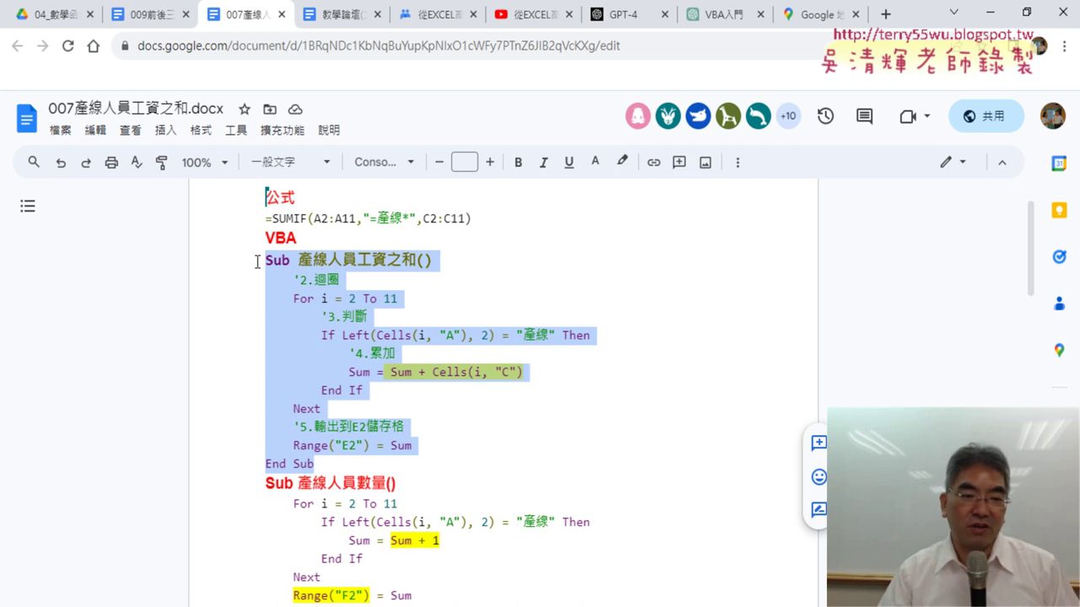
{"action": "left_click", "coordinate": [385, 299]}
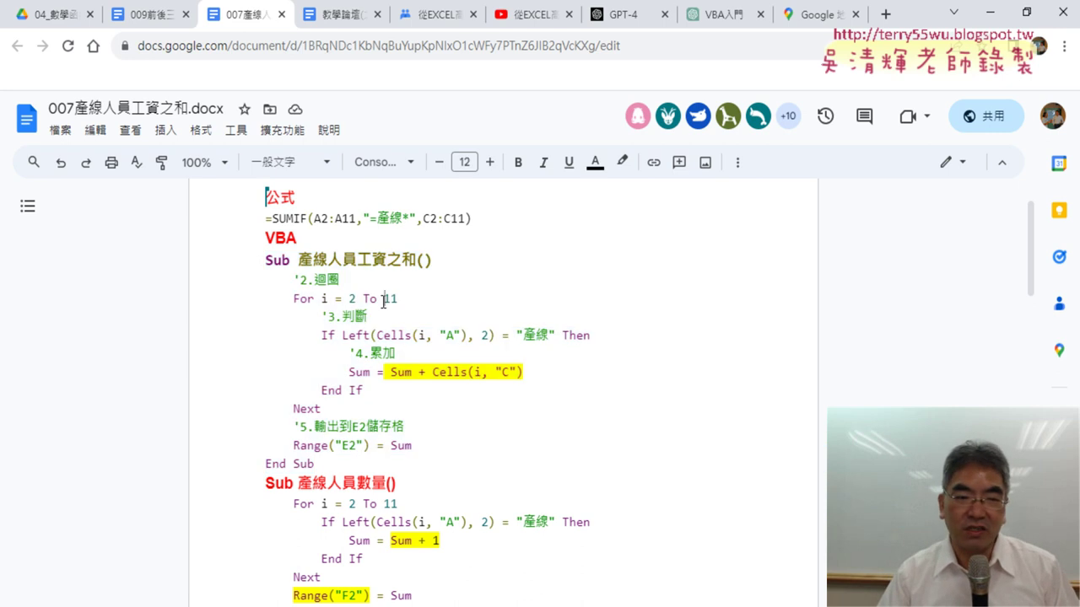
{"action": "left_click_drag", "start_coordinate": [384, 298], "coordinate": [404, 304]}
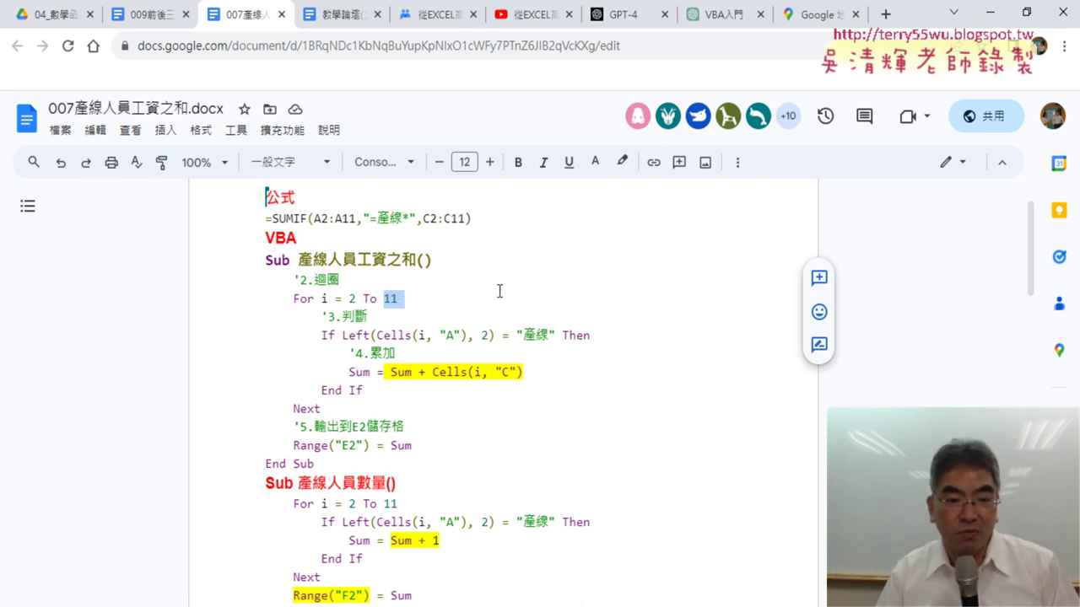
{"action": "left_click_drag", "start_coordinate": [371, 377], "coordinate": [348, 376]}
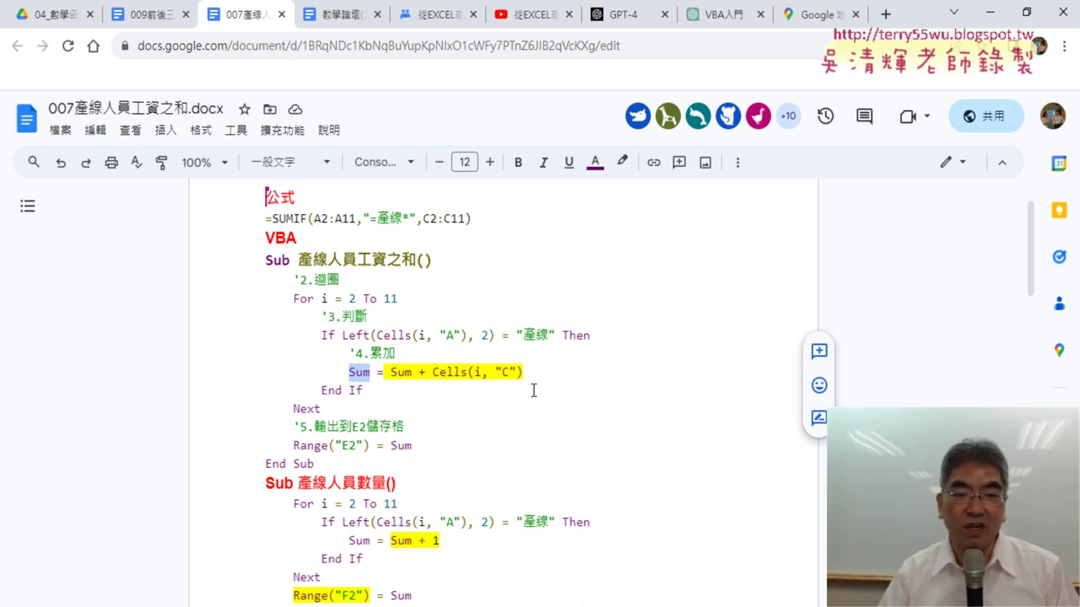
{"action": "mouse_move", "coordinate": [378, 335]}
{"action": "left_mouse_down"}
{"action": "mouse_move", "coordinate": [461, 335]}
{"action": "mouse_move", "coordinate": [439, 335]}
{"action": "left_mouse_up"}
{"action": "left_click", "coordinate": [459, 335]}
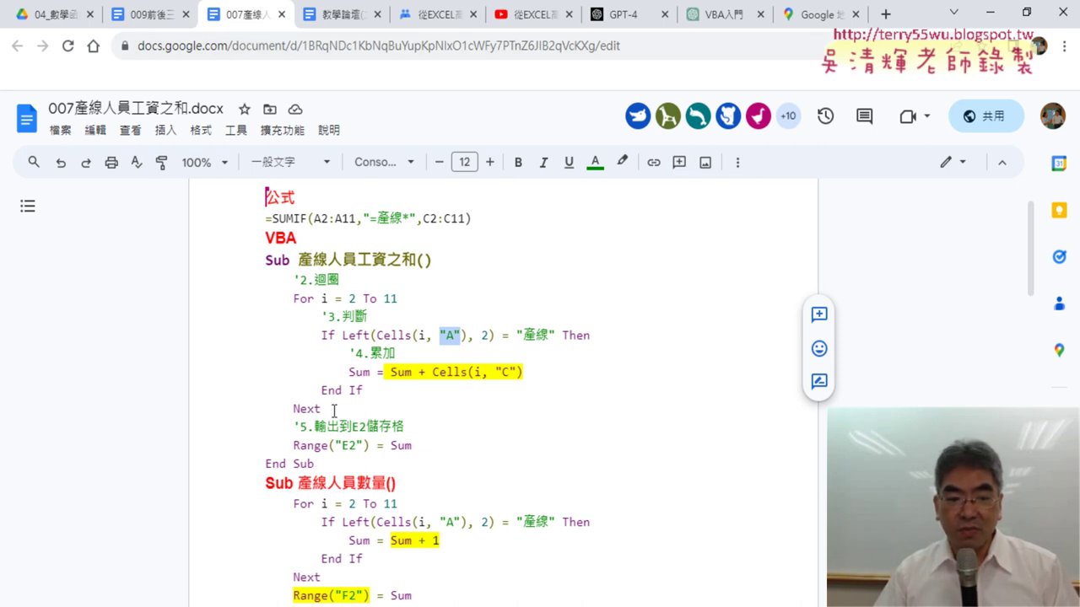
{"action": "left_click_drag", "start_coordinate": [334, 411], "coordinate": [236, 302]}
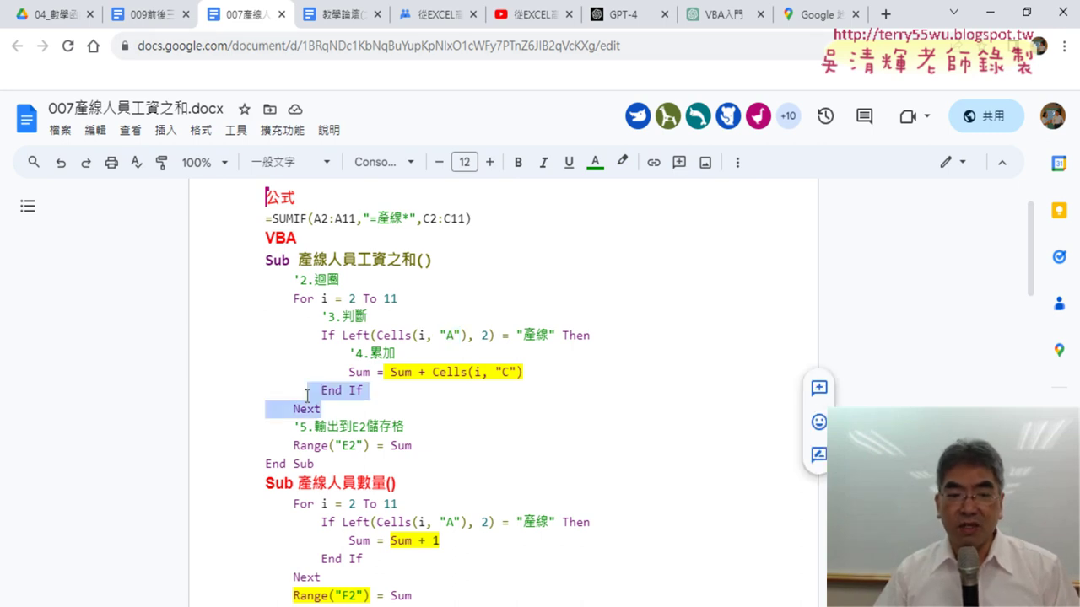
Step: In the notes, mark the For i = 2 To 11 line and the If…End If block
{"action": "left_click", "coordinate": [265, 298]}
{"action": "left_click_drag", "start_coordinate": [265, 298], "coordinate": [456, 298]}
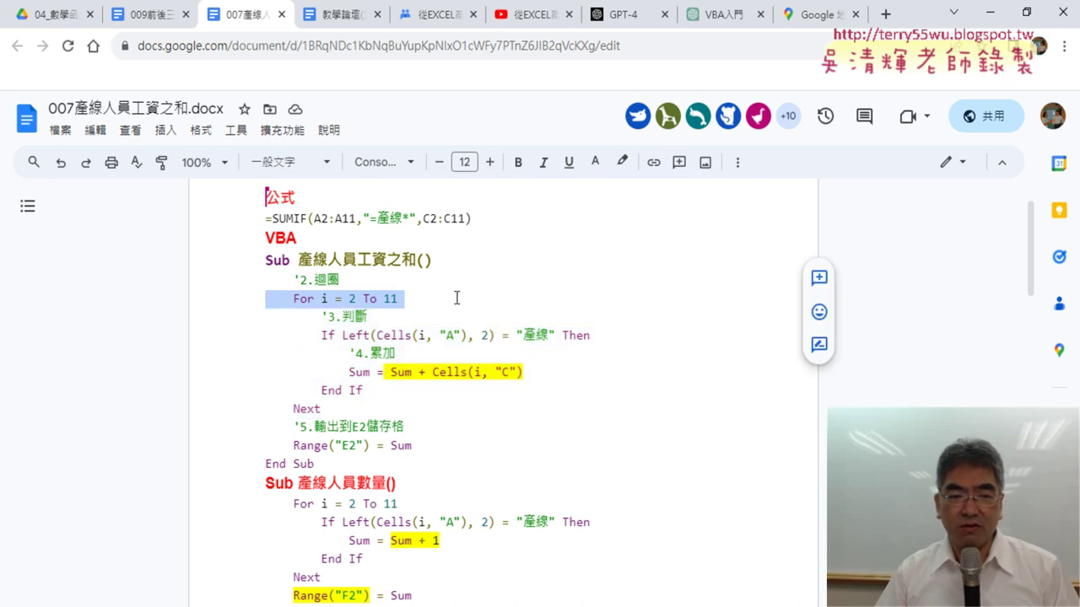
{"action": "left_click_drag", "start_coordinate": [378, 386], "coordinate": [244, 341]}
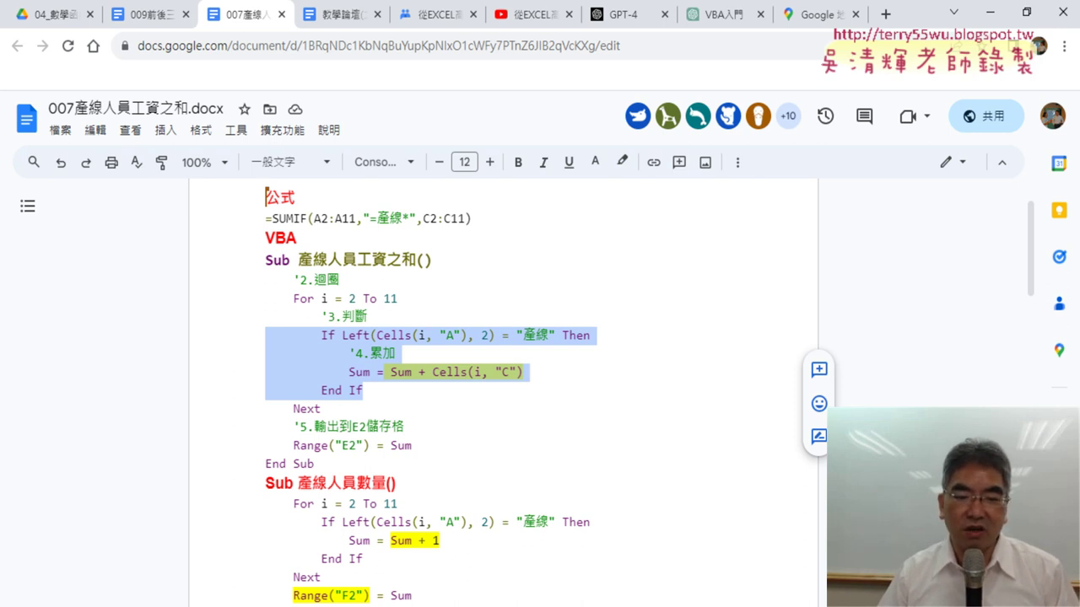
Step: Bring up the 009前後三名工資總計.xlsx workbook in Excel from the taskbar preview
{"action": "key", "text": "alt+Tab"}
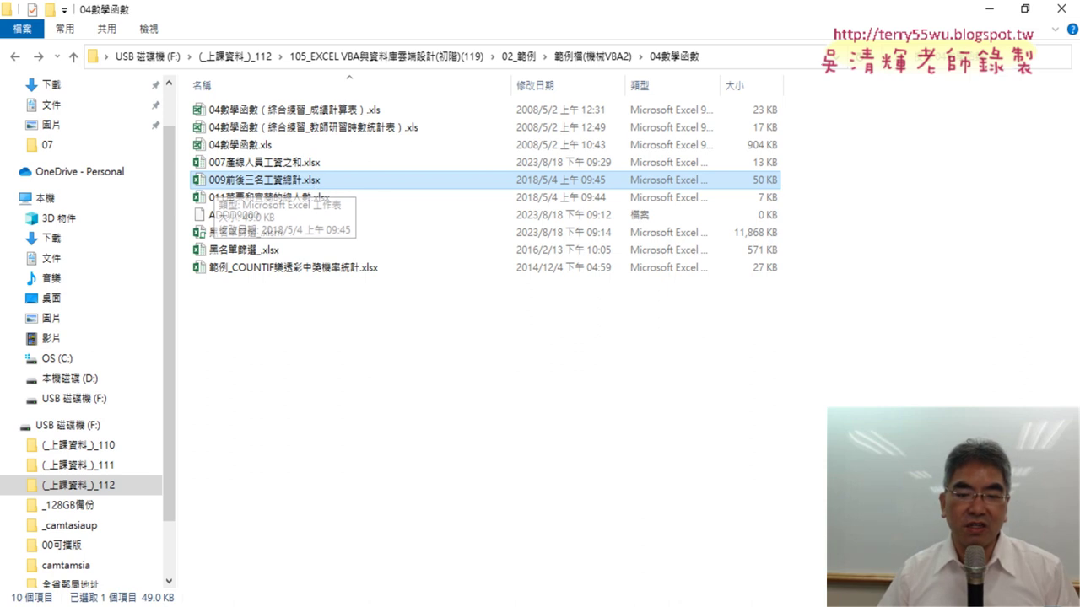
{"action": "mouse_move", "coordinate": [474, 604]}
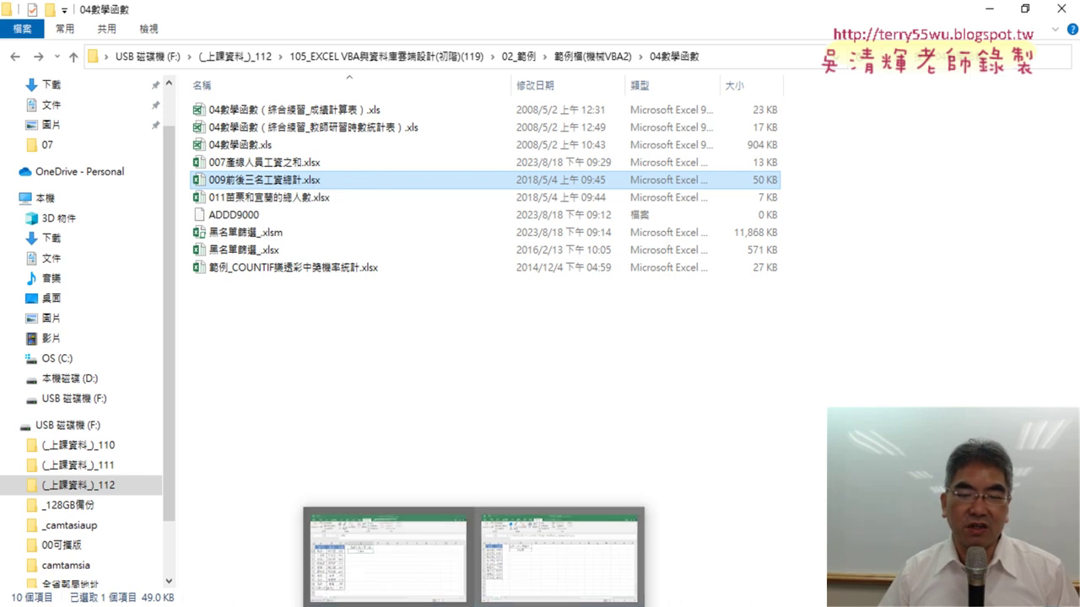
{"action": "left_click", "coordinate": [551, 582]}
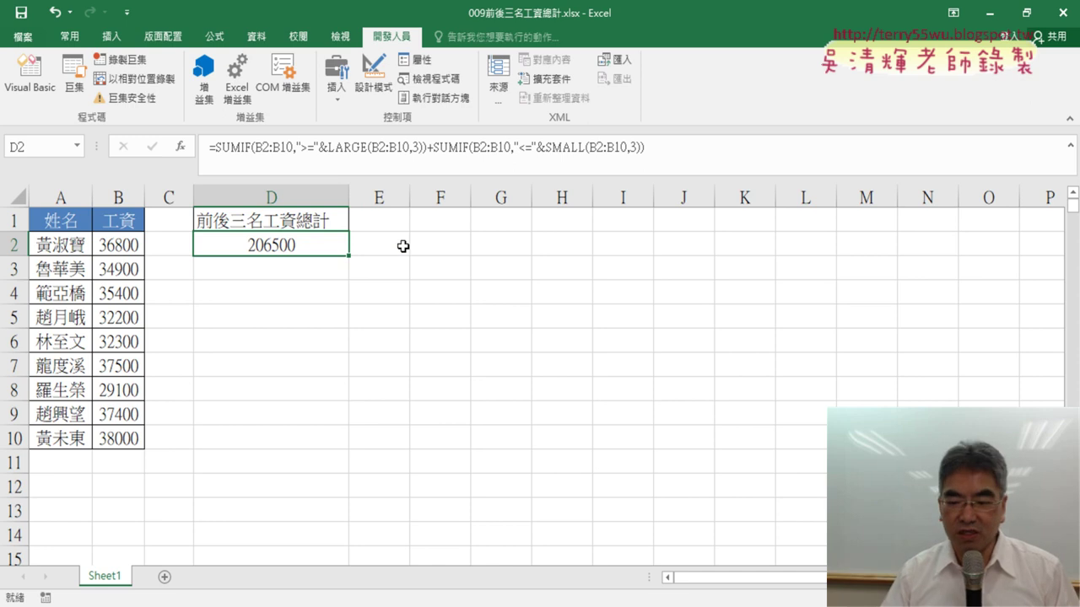
Step: Delete D2's formula and its 206500 result, then bring columns A and B back into view
{"action": "key", "text": "Delete"}
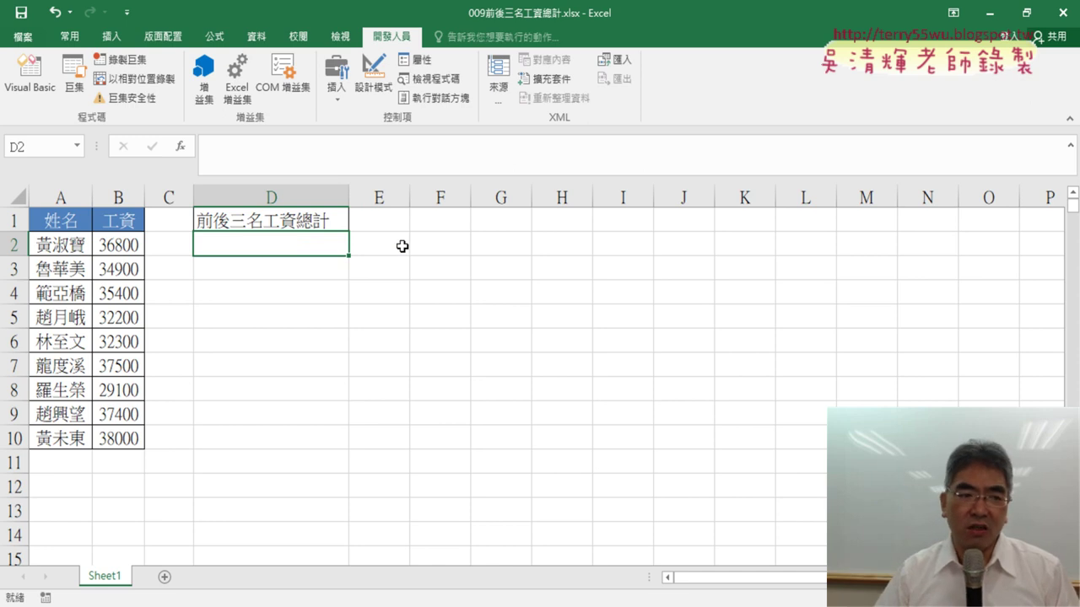
{"action": "scroll", "coordinate": [478, 552], "scroll_direction": "up", "scroll_amount": 3}
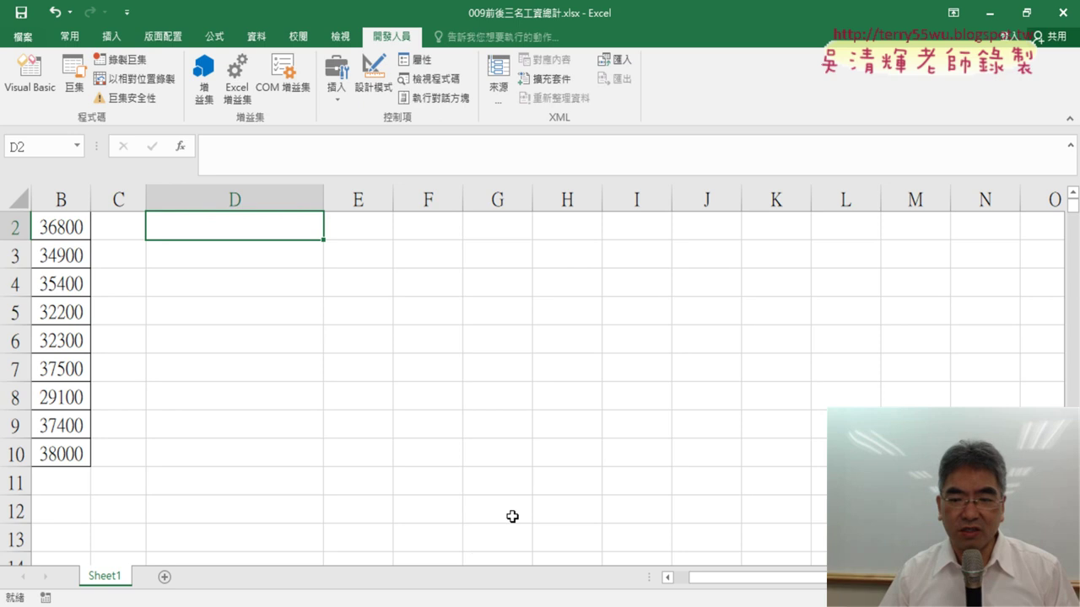
{"action": "left_click_drag", "start_coordinate": [713, 579], "coordinate": [699, 578]}
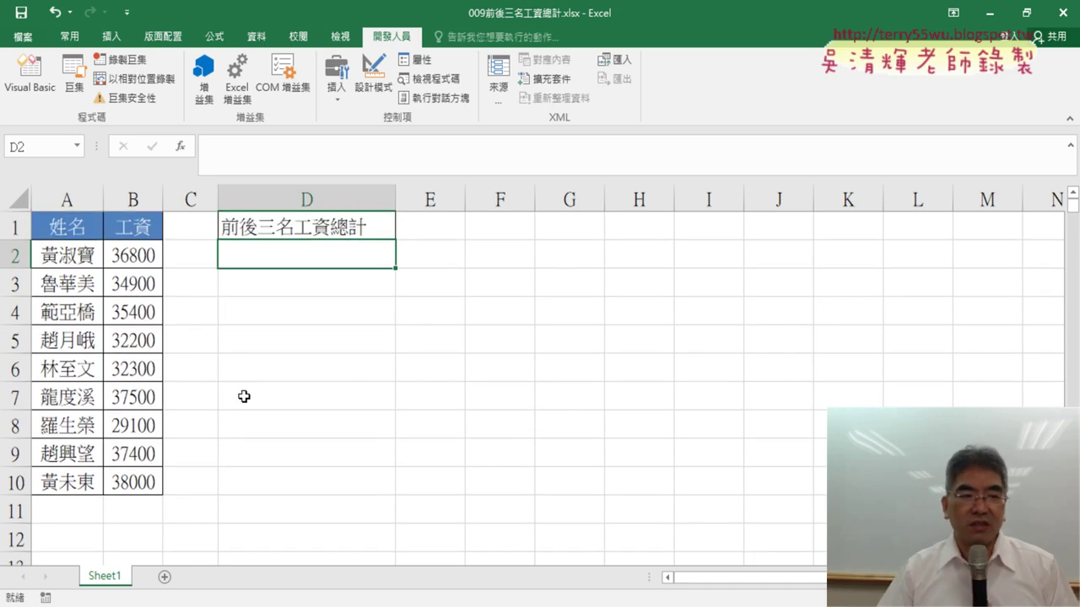
{"action": "left_click_drag", "start_coordinate": [160, 204], "coordinate": [173, 204]}
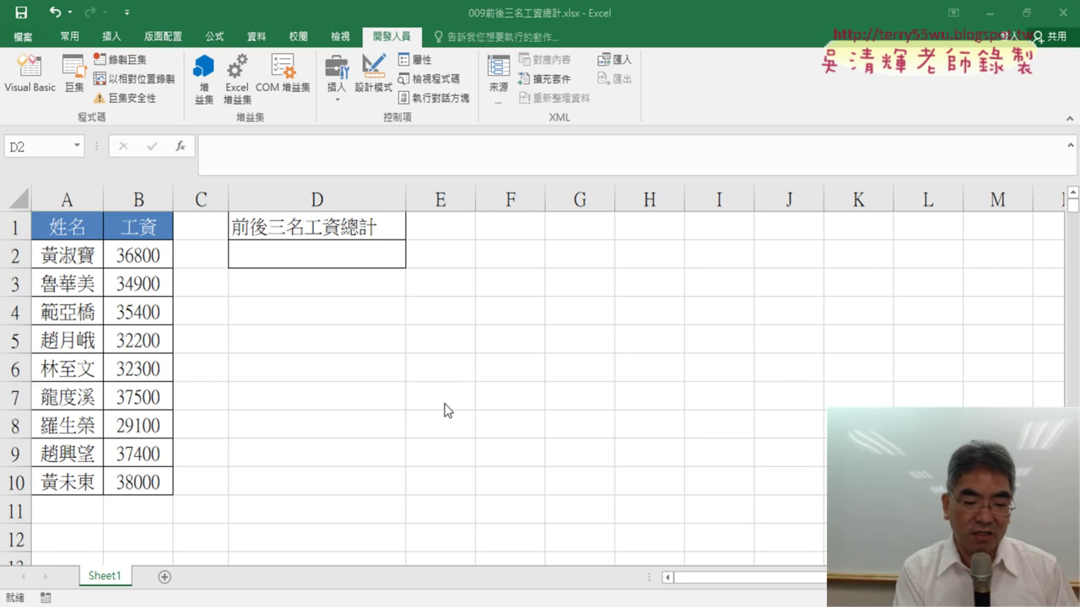
{"action": "key", "text": "super+space"}
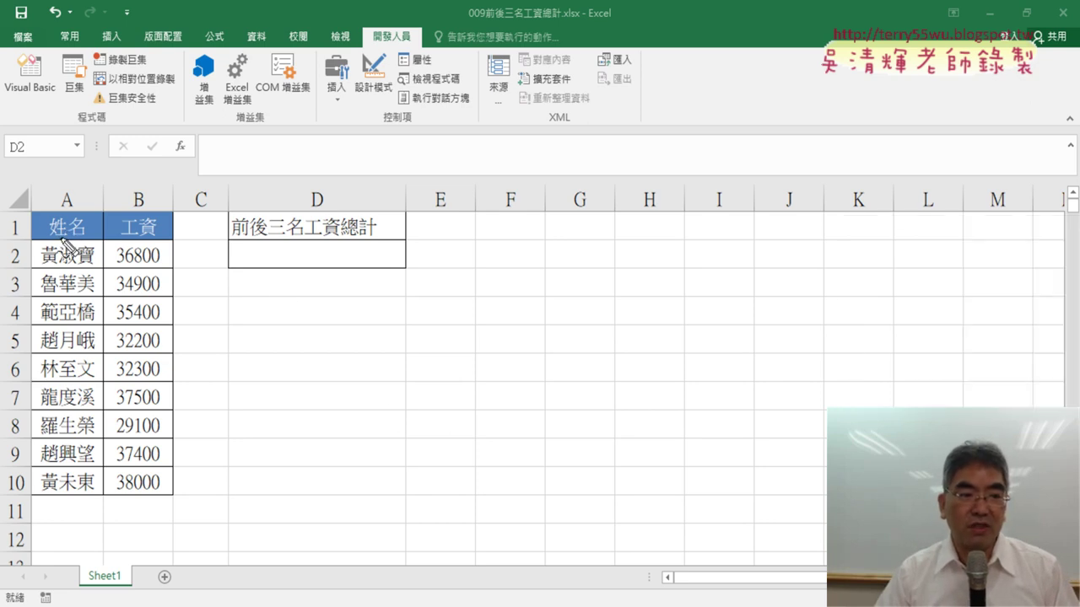
{"action": "mouse_move", "coordinate": [69, 217]}
{"action": "left_mouse_down"}
{"action": "mouse_move", "coordinate": [75, 229]}
{"action": "mouse_move", "coordinate": [165, 235]}
{"action": "left_mouse_up"}
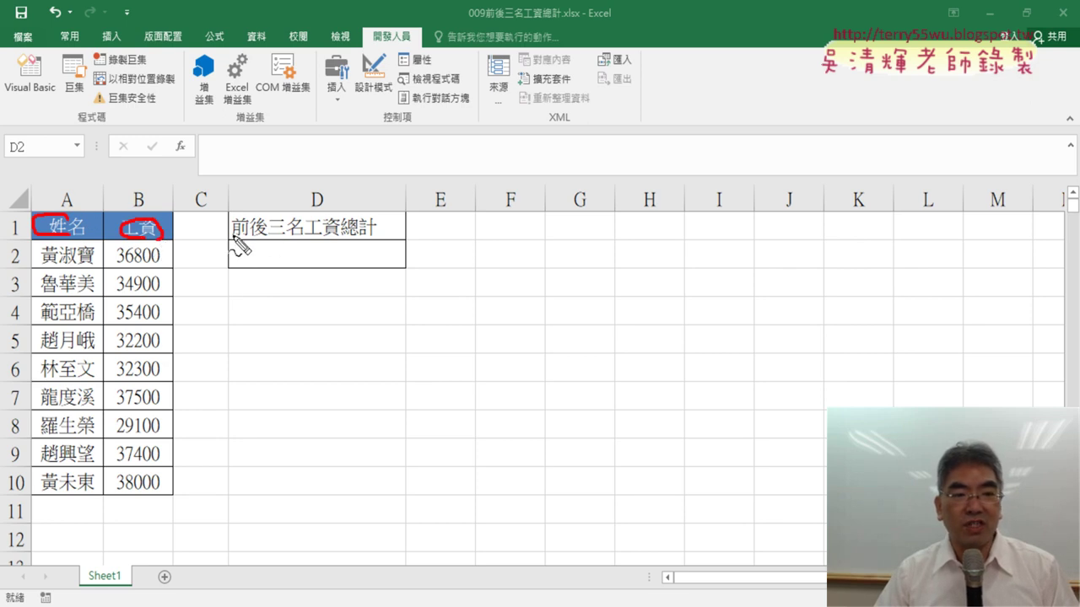
{"action": "left_click_drag", "start_coordinate": [233, 237], "coordinate": [301, 237]}
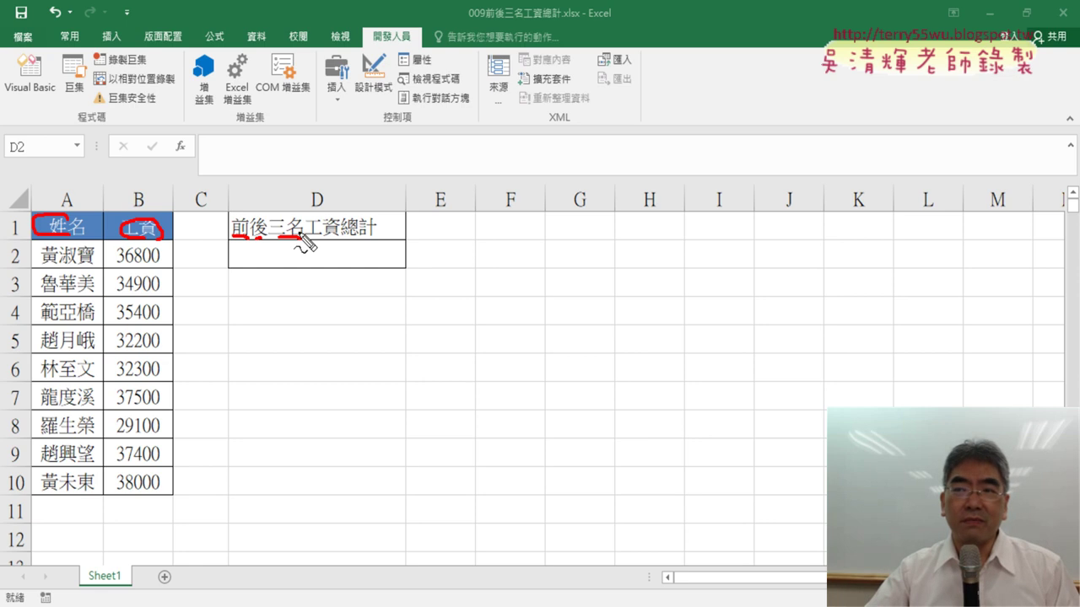
{"action": "key", "text": "Escape"}
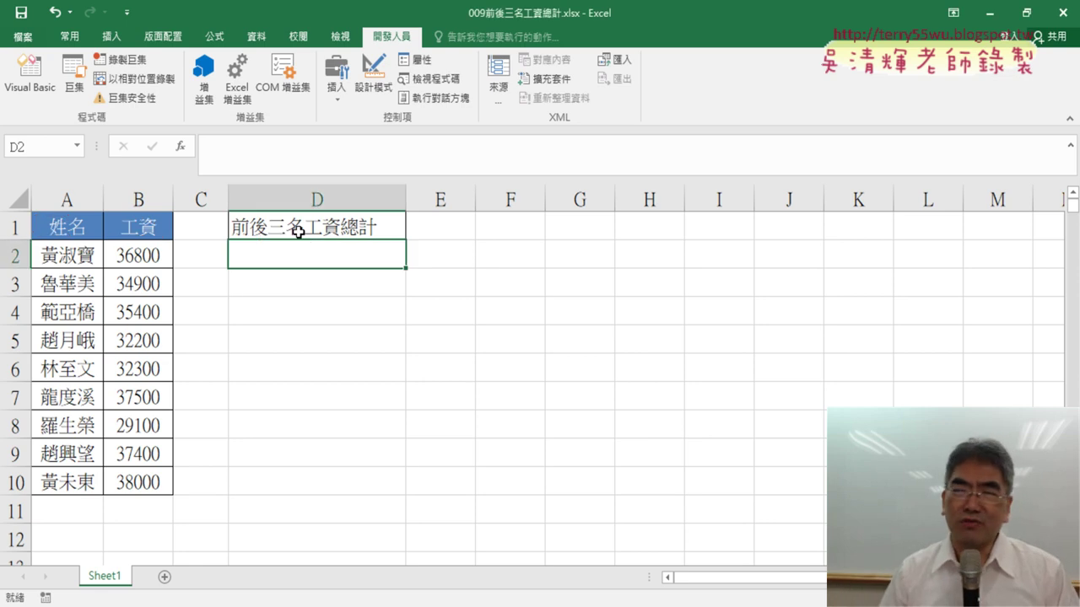
Step: Sort column B salaries Z to A so 38000 leads, then select B2:B4 and D2
{"action": "left_click", "coordinate": [145, 231]}
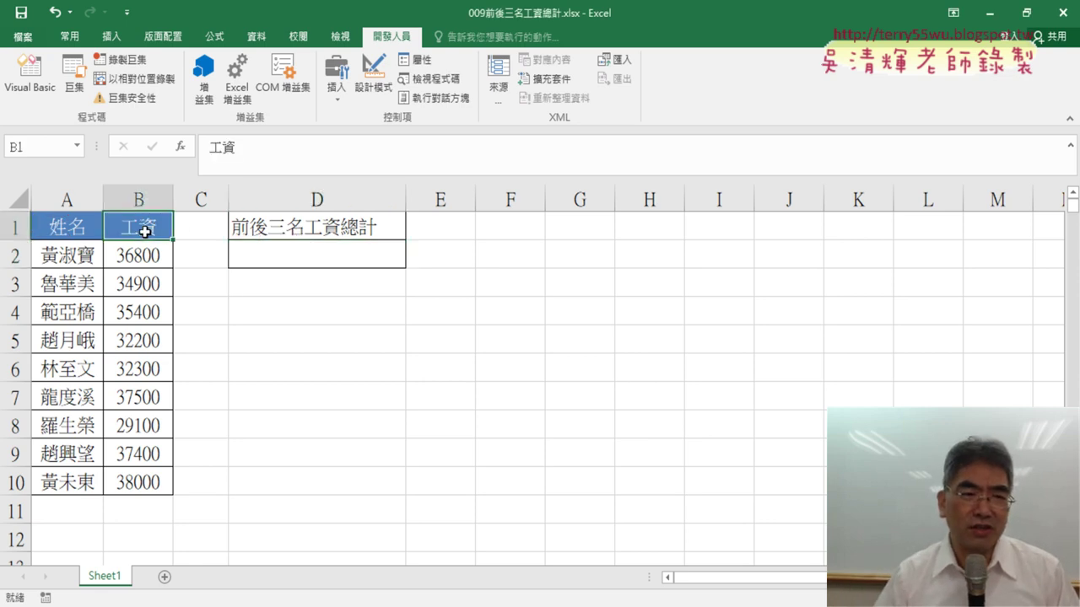
{"action": "left_click", "coordinate": [255, 38]}
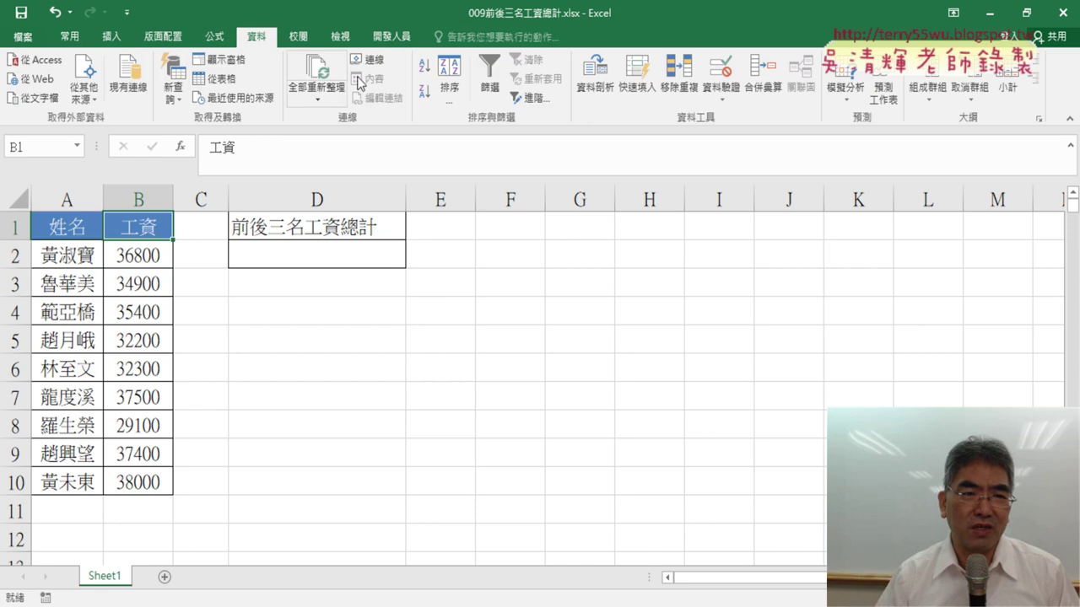
{"action": "left_click", "coordinate": [421, 89]}
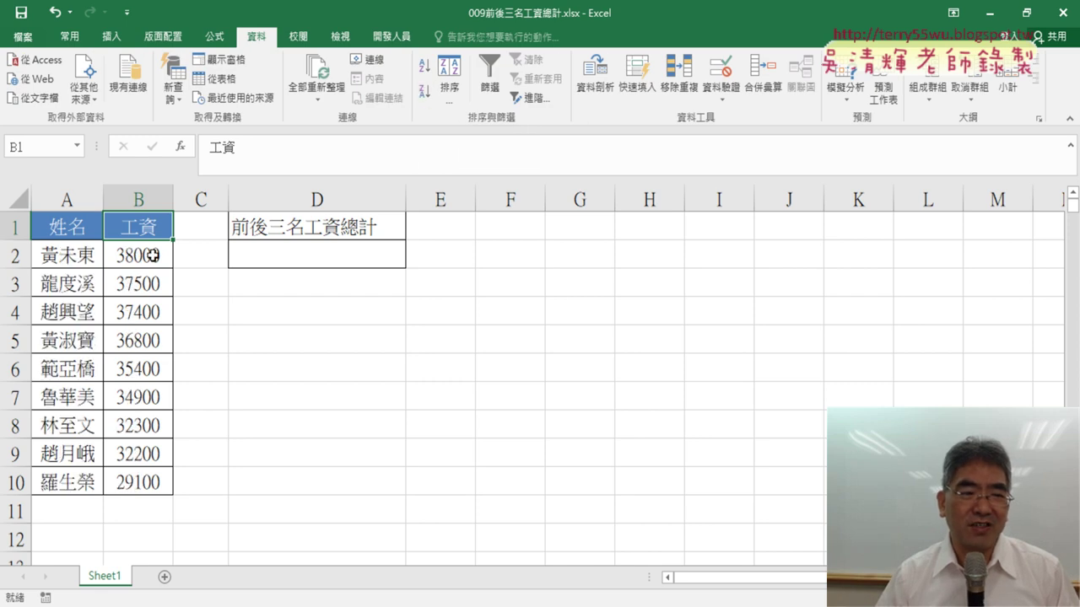
{"action": "left_click_drag", "start_coordinate": [148, 255], "coordinate": [145, 314]}
{"action": "left_click", "coordinate": [305, 252]}
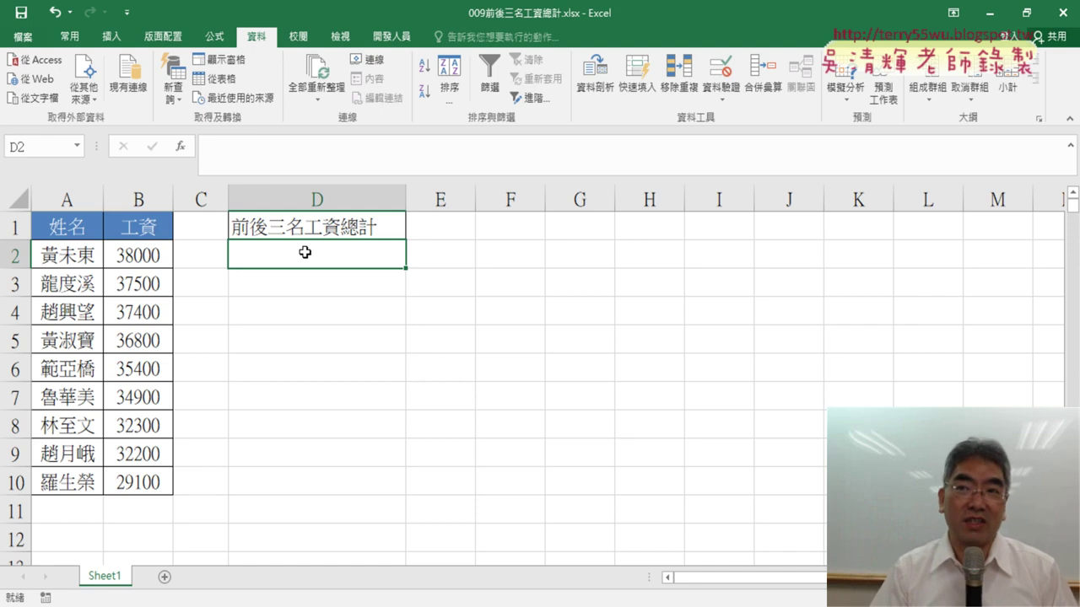
Step: Undo the sort to restore the original salary order, then select D2
{"action": "key", "text": "ctrl+z"}
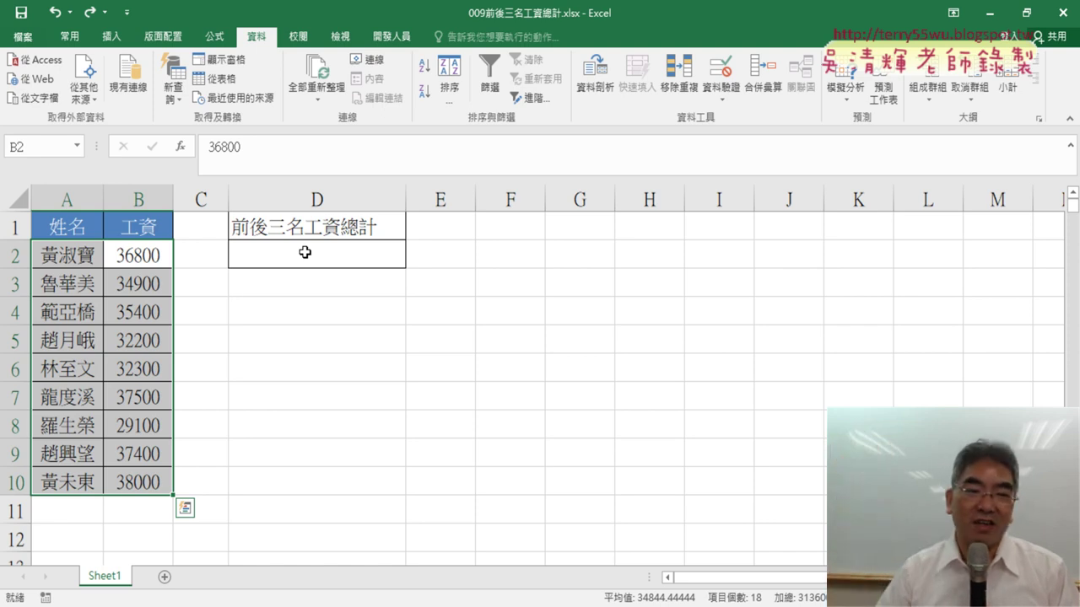
{"action": "left_click", "coordinate": [304, 252]}
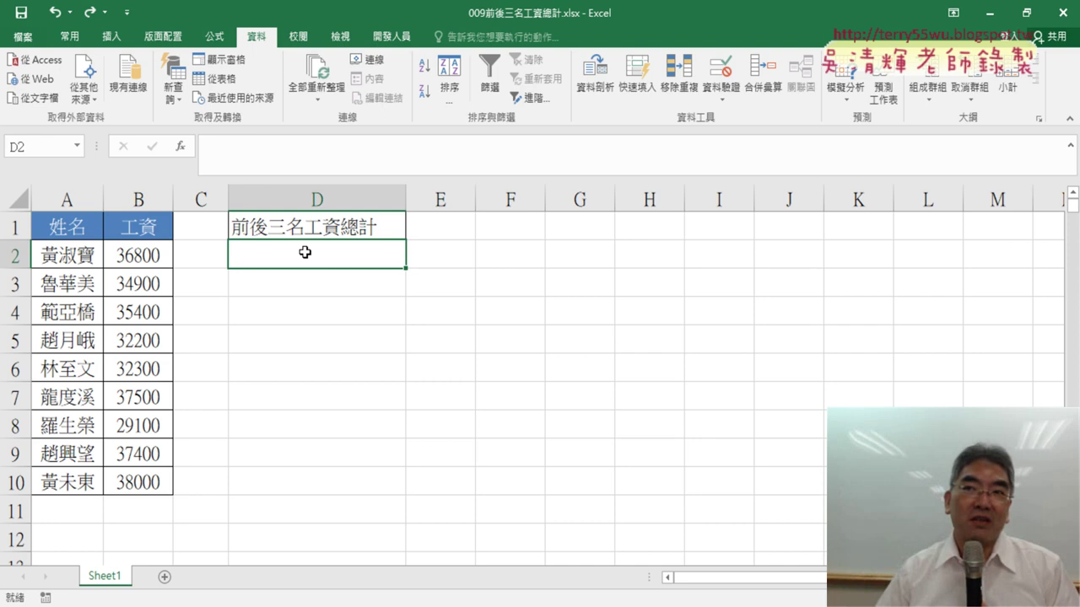
Step: Open Insert Function for D2 and filter the list to the 統計 (Statistical) category
{"action": "left_click", "coordinate": [180, 146]}
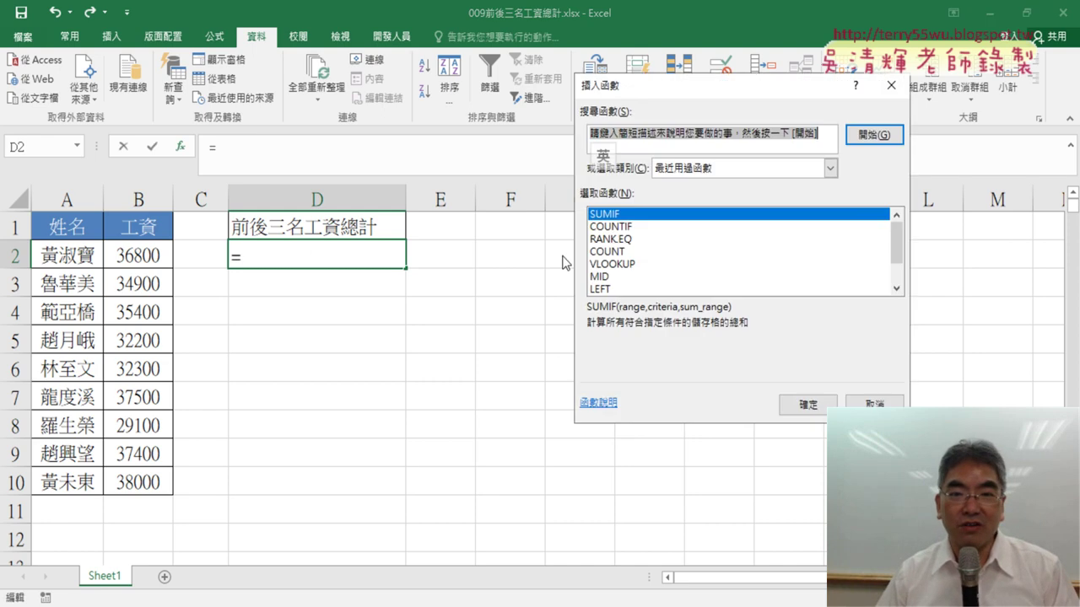
{"action": "left_click", "coordinate": [745, 170]}
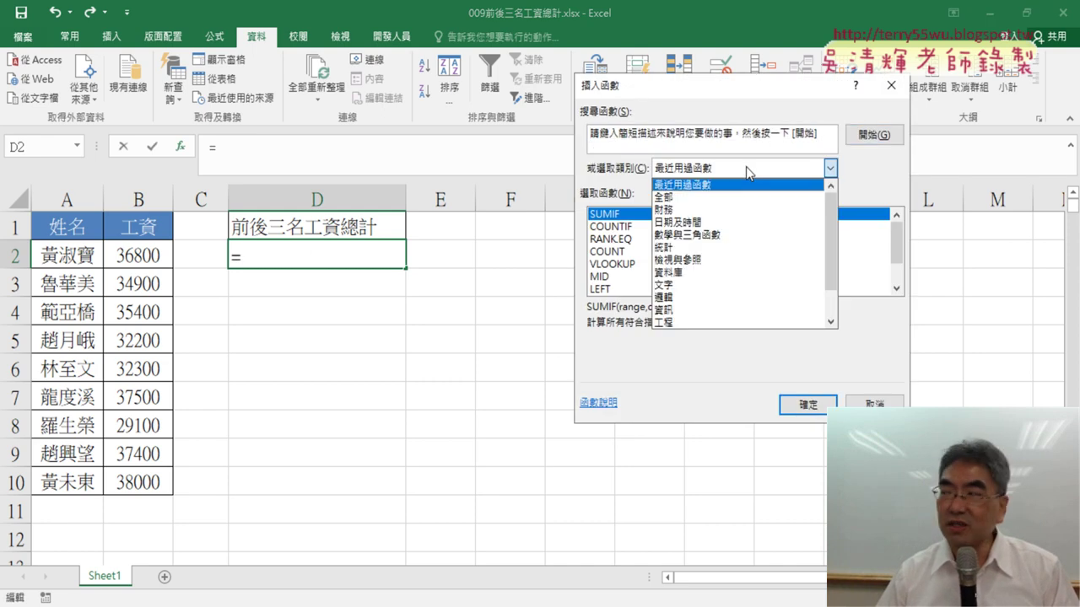
{"action": "left_click", "coordinate": [734, 251]}
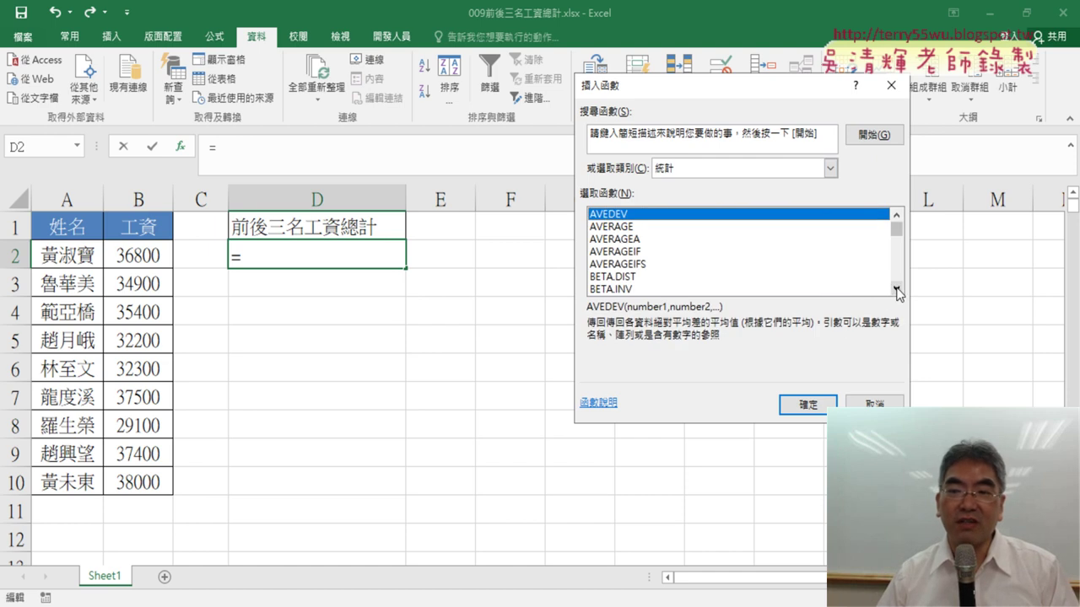
{"action": "left_click_drag", "start_coordinate": [898, 292], "coordinate": [897, 291]}
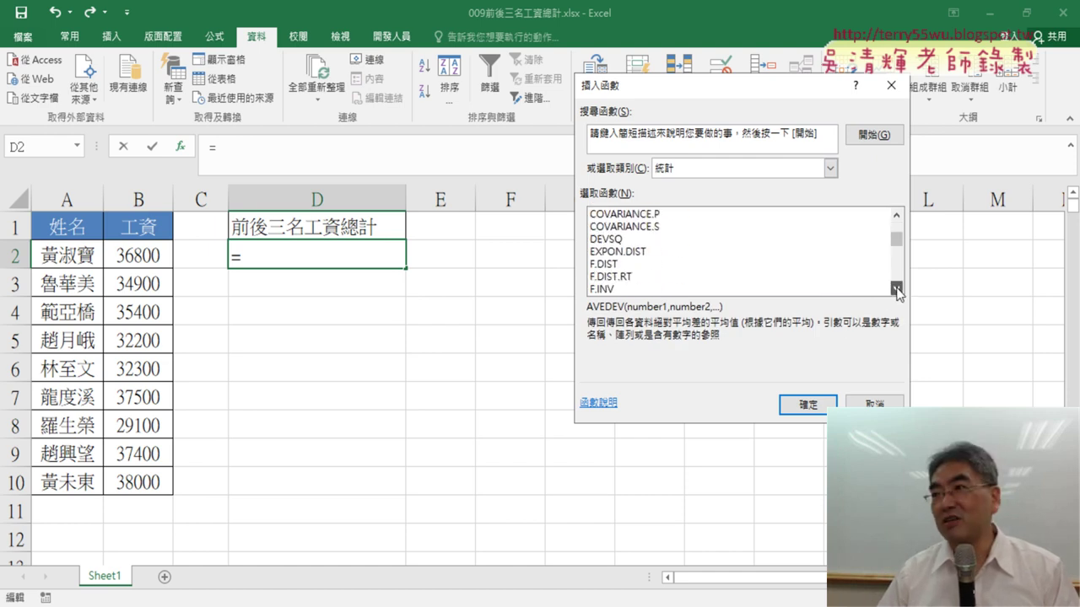
{"action": "left_click_drag", "start_coordinate": [897, 292], "coordinate": [899, 292]}
{"action": "left_click", "coordinate": [897, 290]}
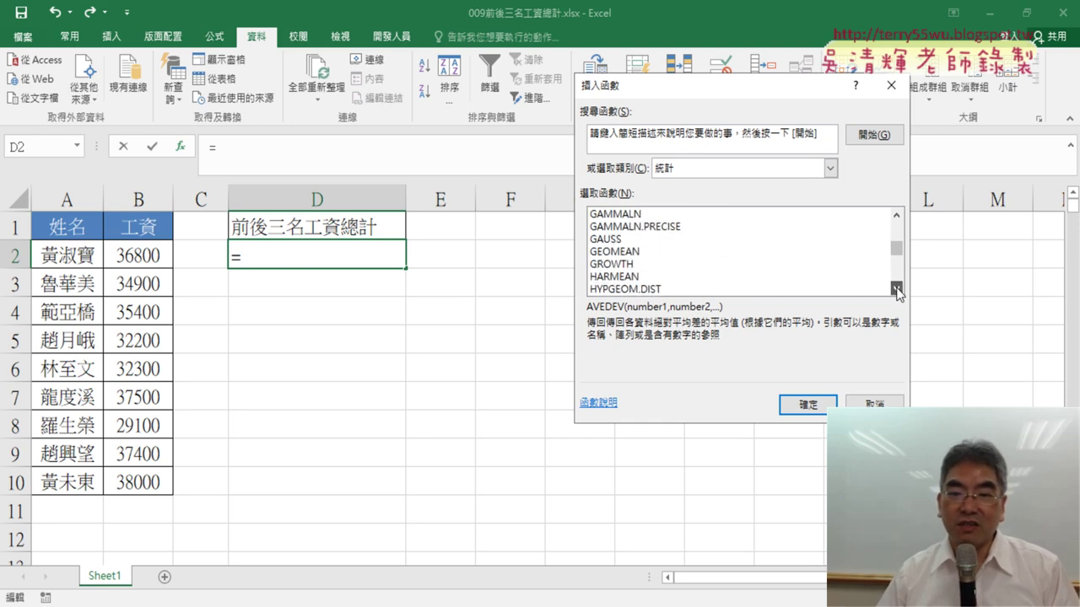
{"action": "left_click", "coordinate": [897, 289]}
{"action": "left_click", "coordinate": [897, 290]}
{"action": "left_click", "coordinate": [897, 289]}
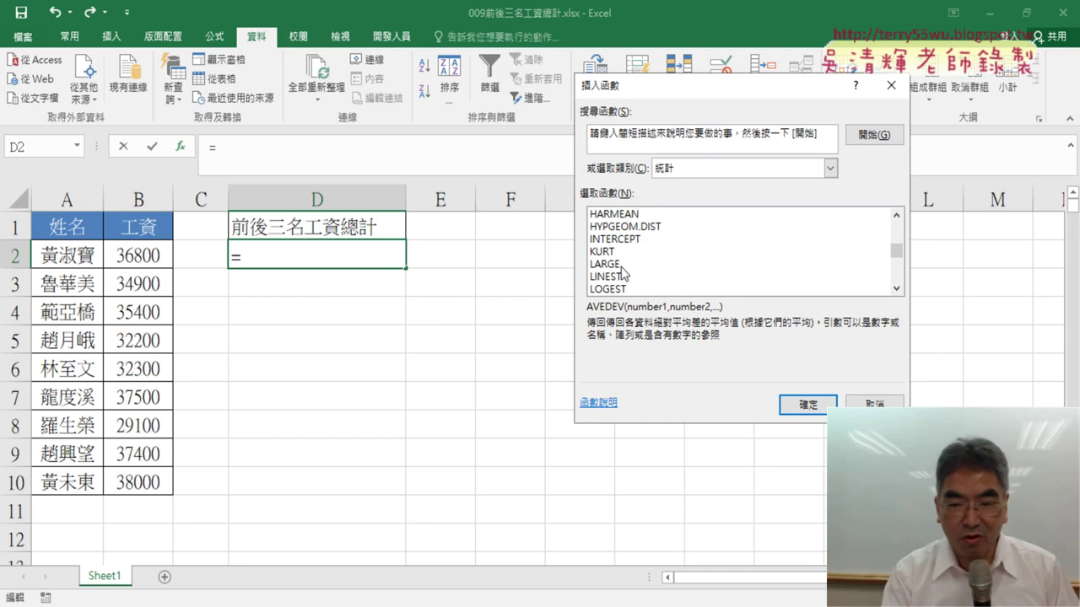
Step: Reload the Statistical function list and choose LARGE
{"action": "left_click", "coordinate": [713, 170]}
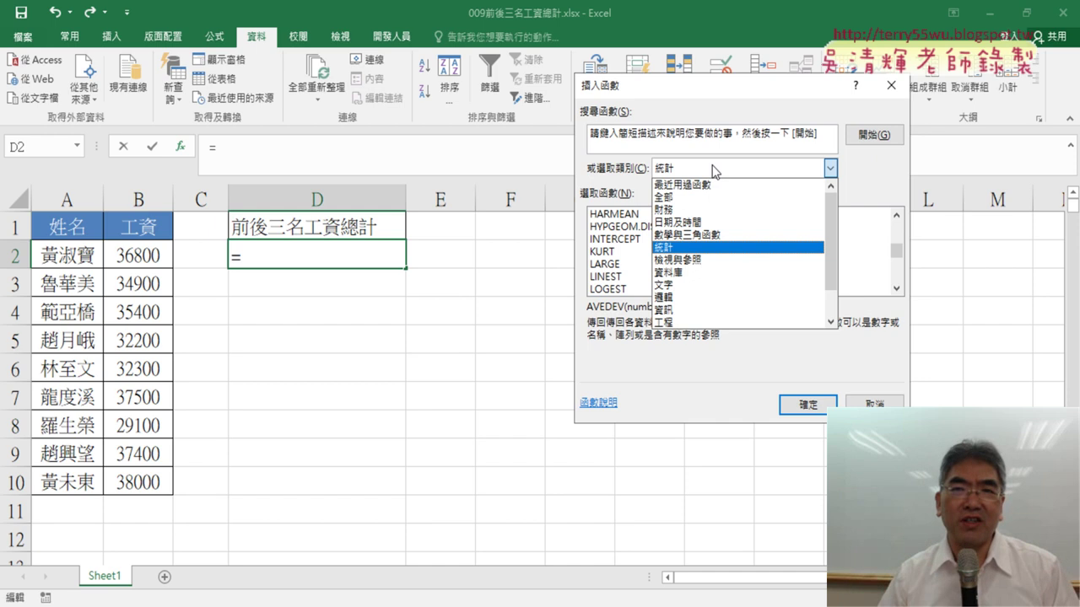
{"action": "left_click", "coordinate": [720, 248]}
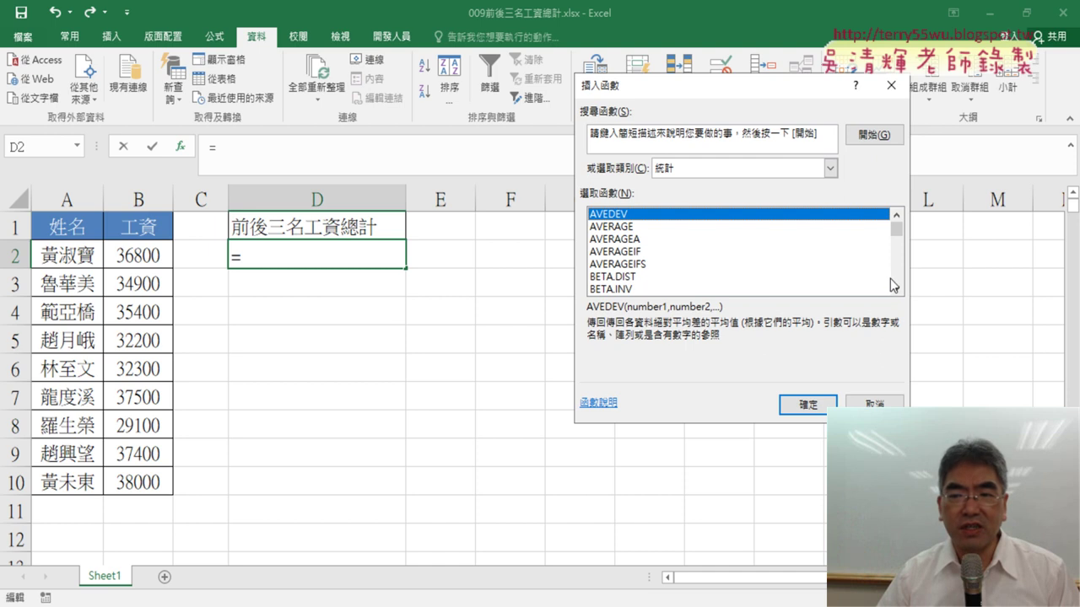
{"action": "left_click_drag", "start_coordinate": [897, 289], "coordinate": [897, 289]}
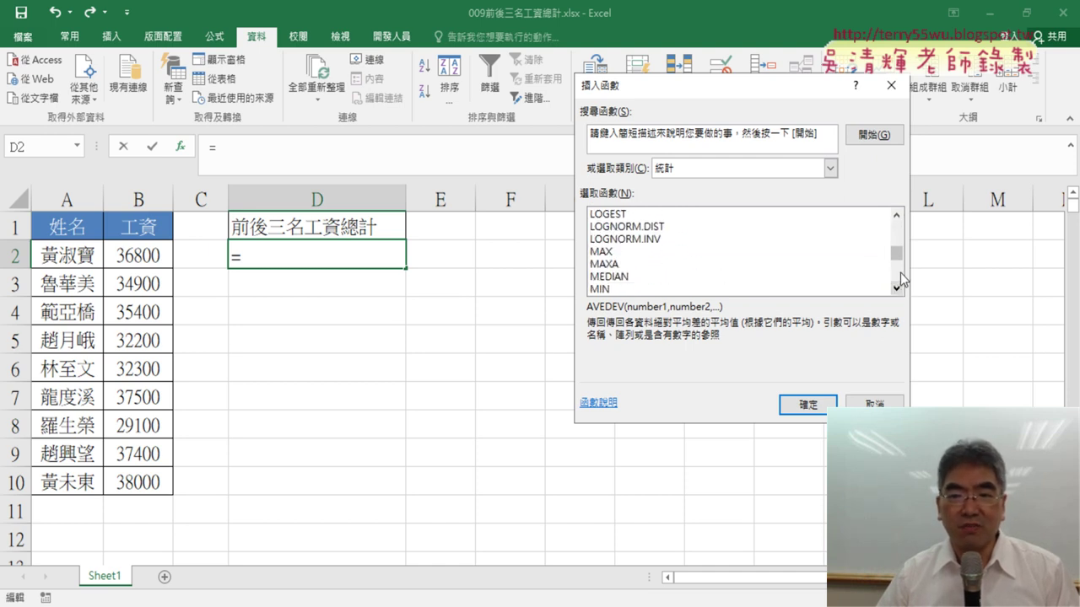
{"action": "left_click_drag", "start_coordinate": [898, 216], "coordinate": [898, 216]}
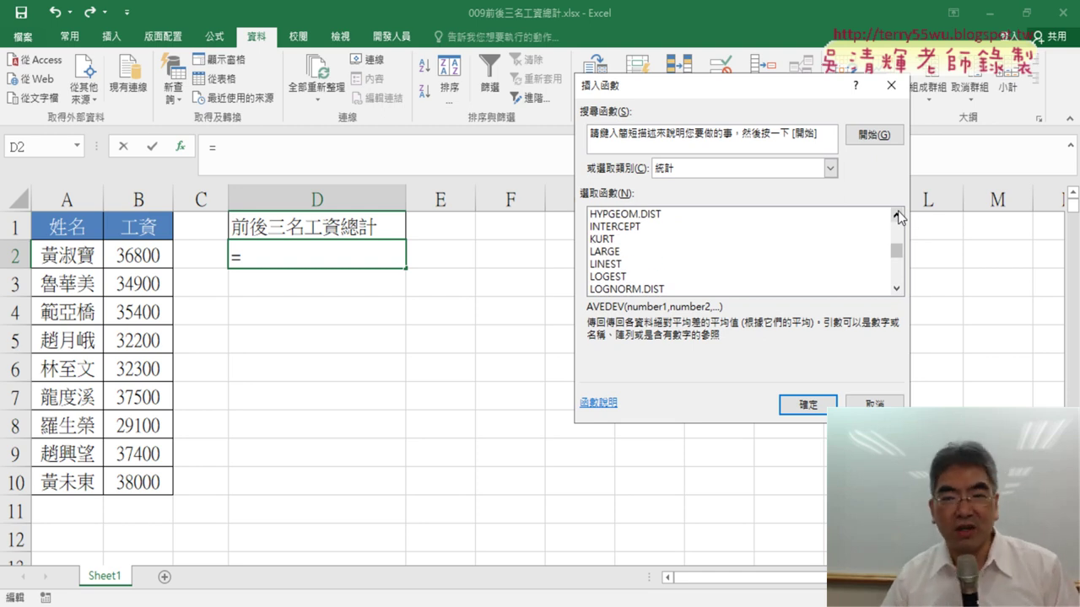
{"action": "left_click", "coordinate": [615, 253]}
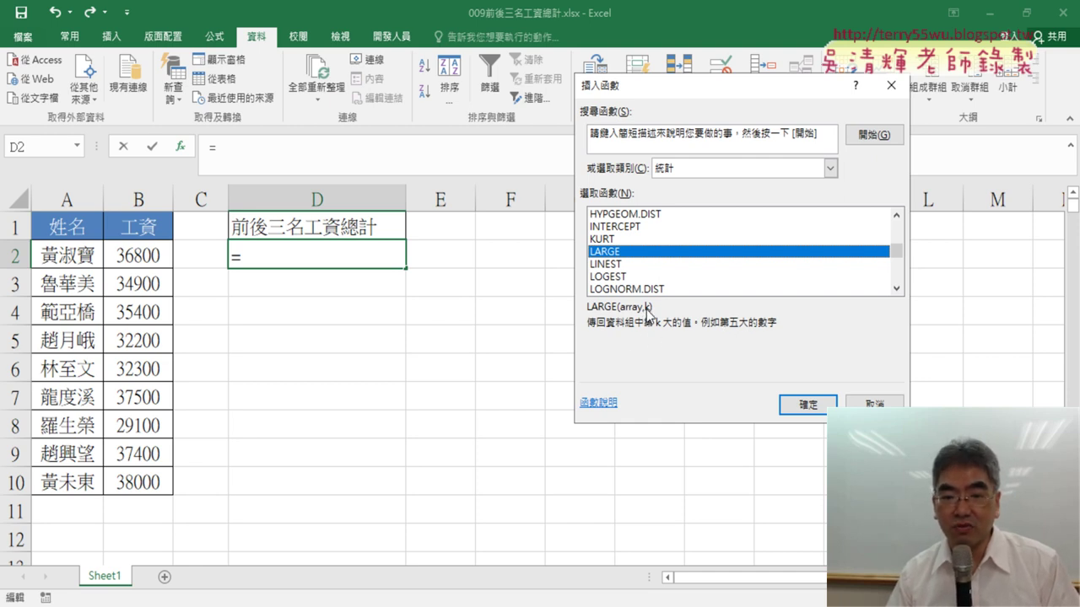
Step: Confirm LARGE and set its Array argument to the salaries B2:B10
{"action": "left_click", "coordinate": [806, 404]}
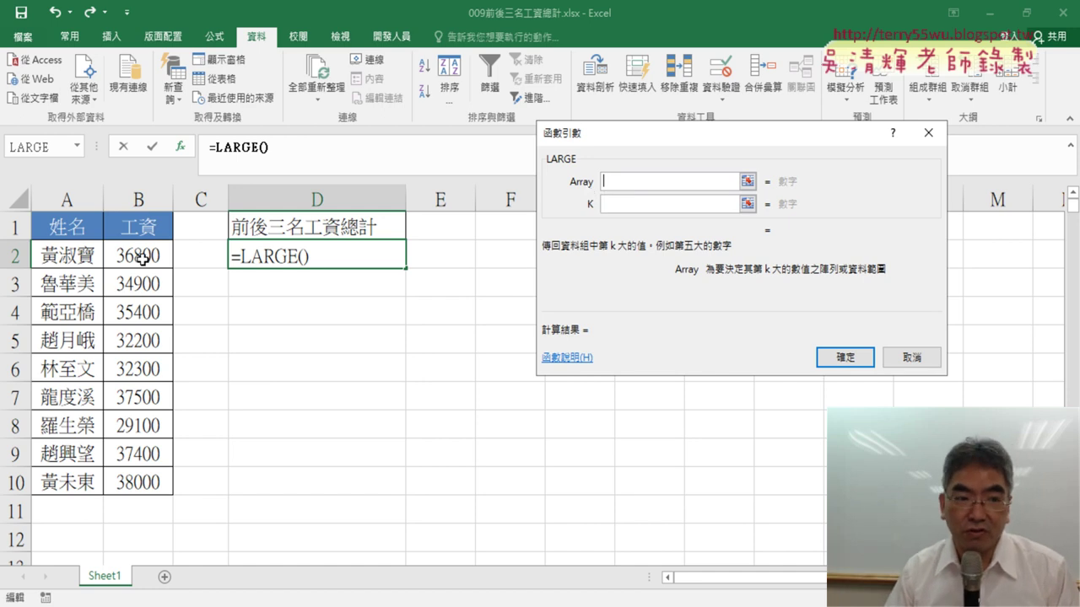
{"action": "left_click_drag", "start_coordinate": [142, 258], "coordinate": [139, 482]}
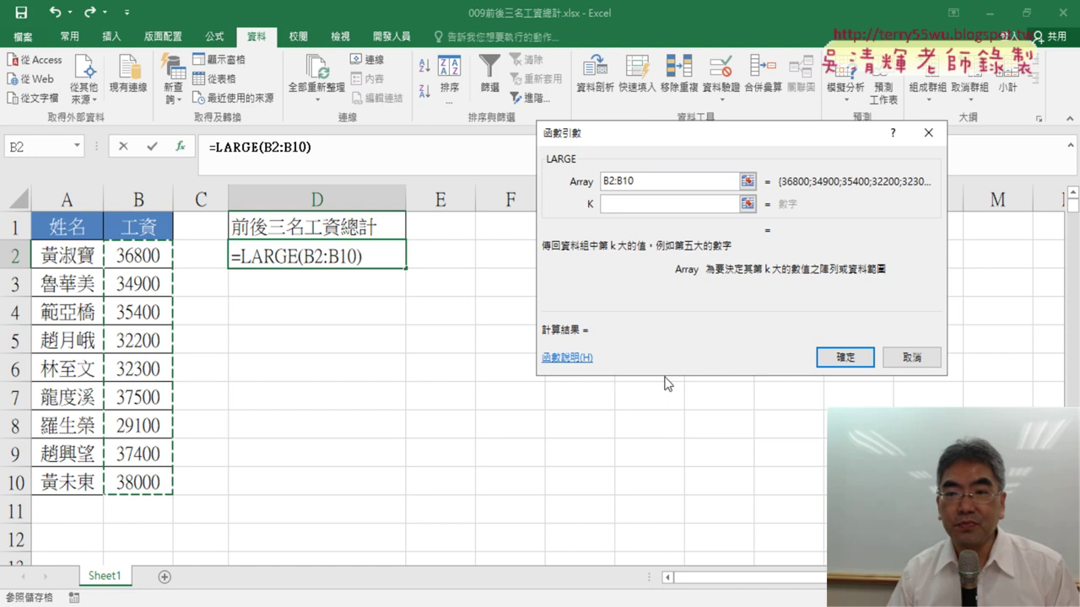